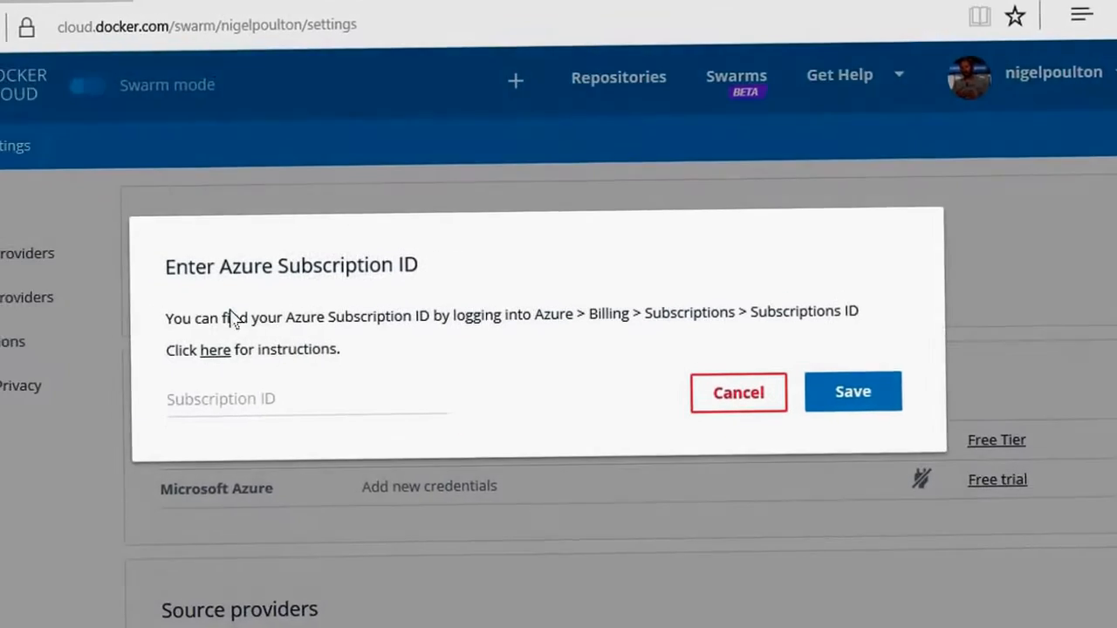
Step: Paste the Azure subscription ID into the Microsoft Azure provider credentials and save it
click(349, 404)
key(ctrl+v)
key(ctrl+v)
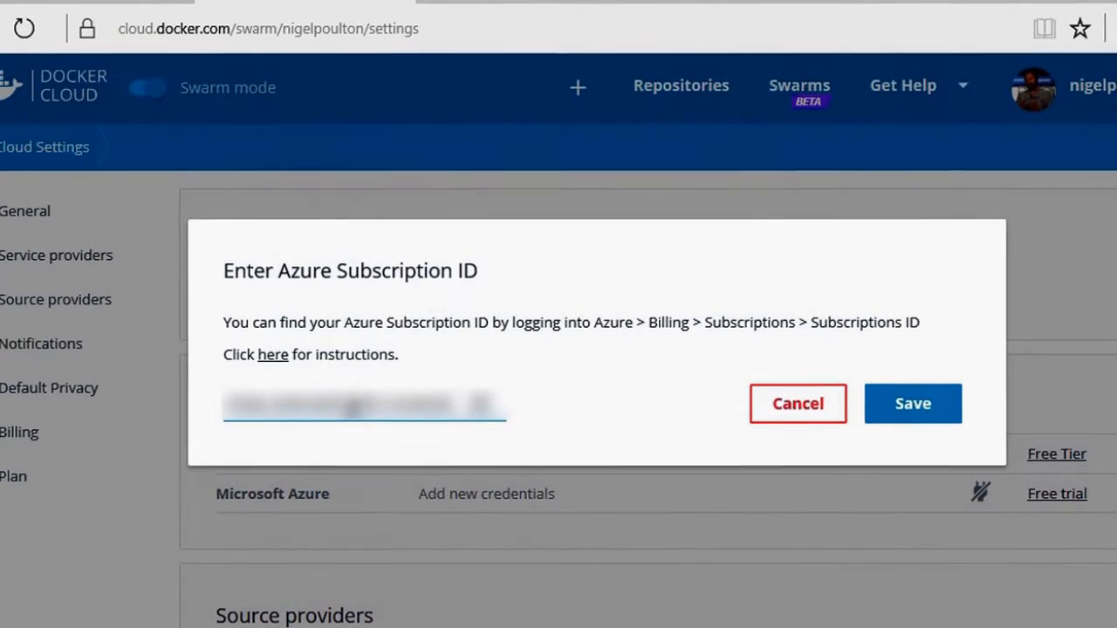
click(901, 417)
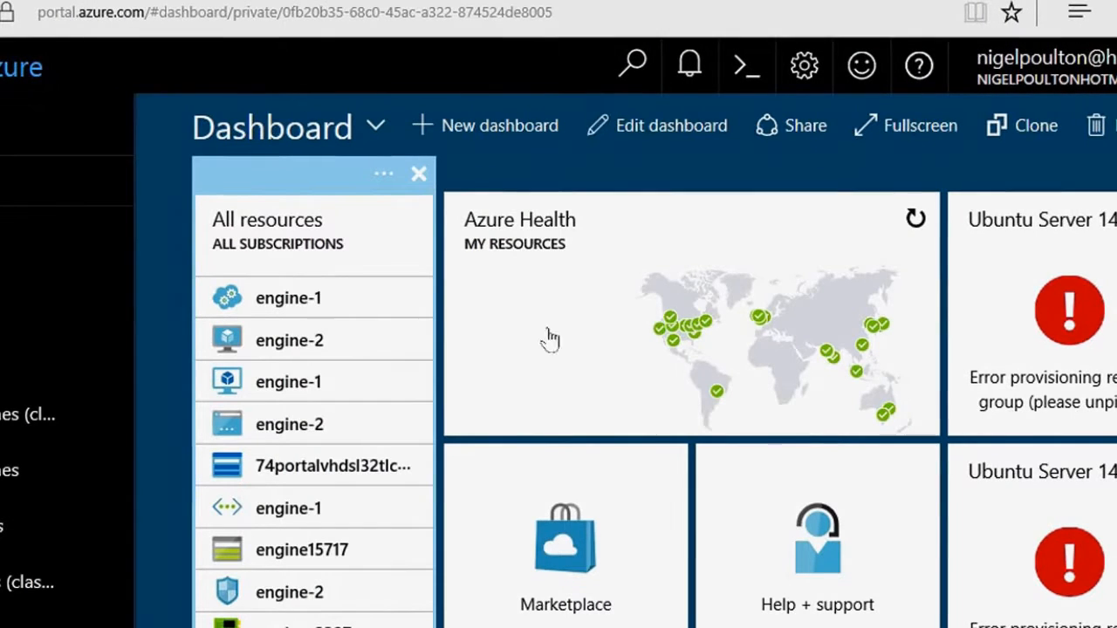
Step: In the Azure portal, search the Marketplace for "docker for azure" and open the programmatic deployment settings of Docker for Azure CE VM
click(561, 567)
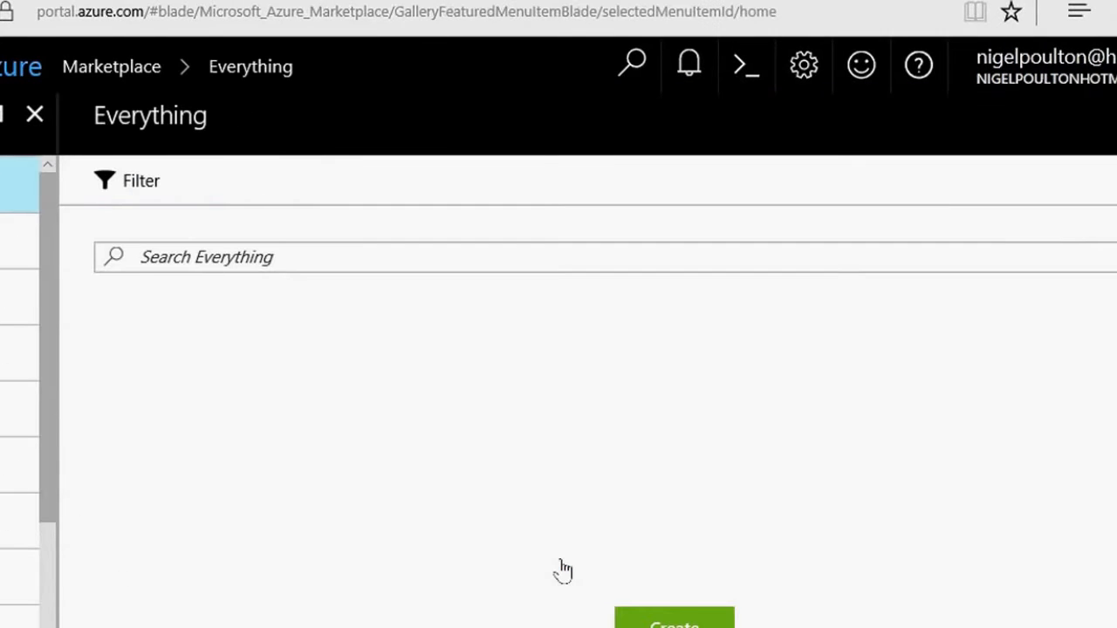
text(docker for azure)
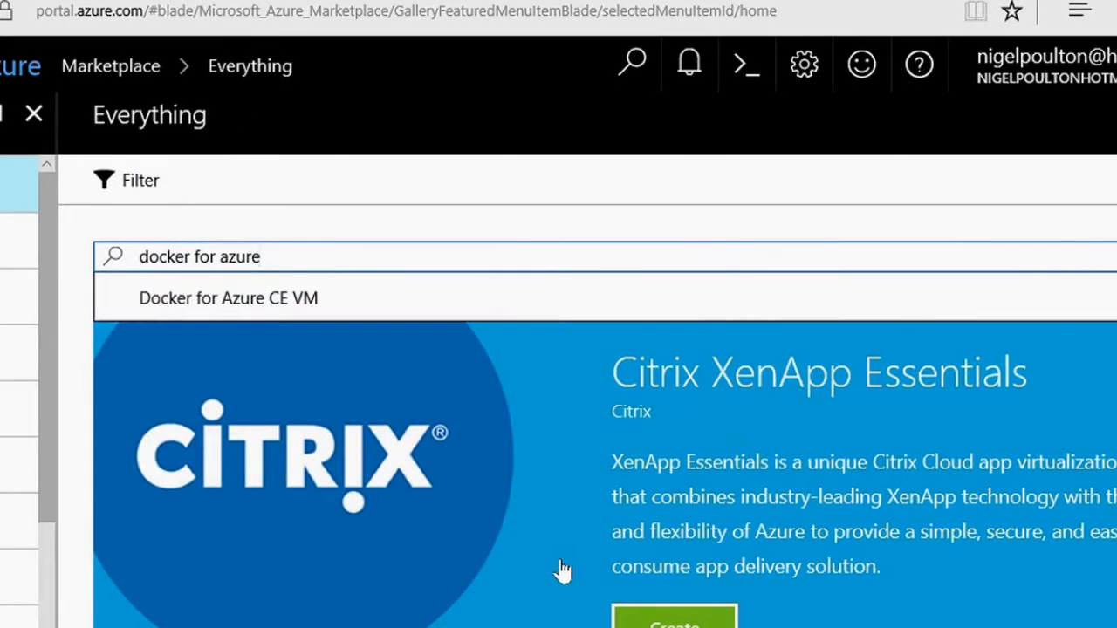
key(Return)
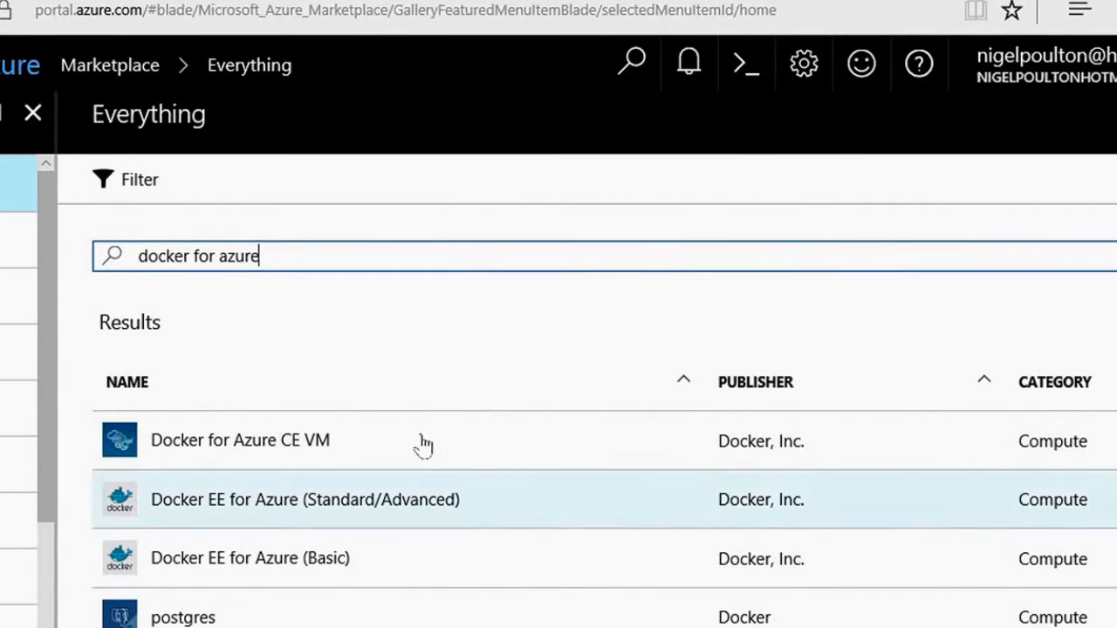
click(299, 457)
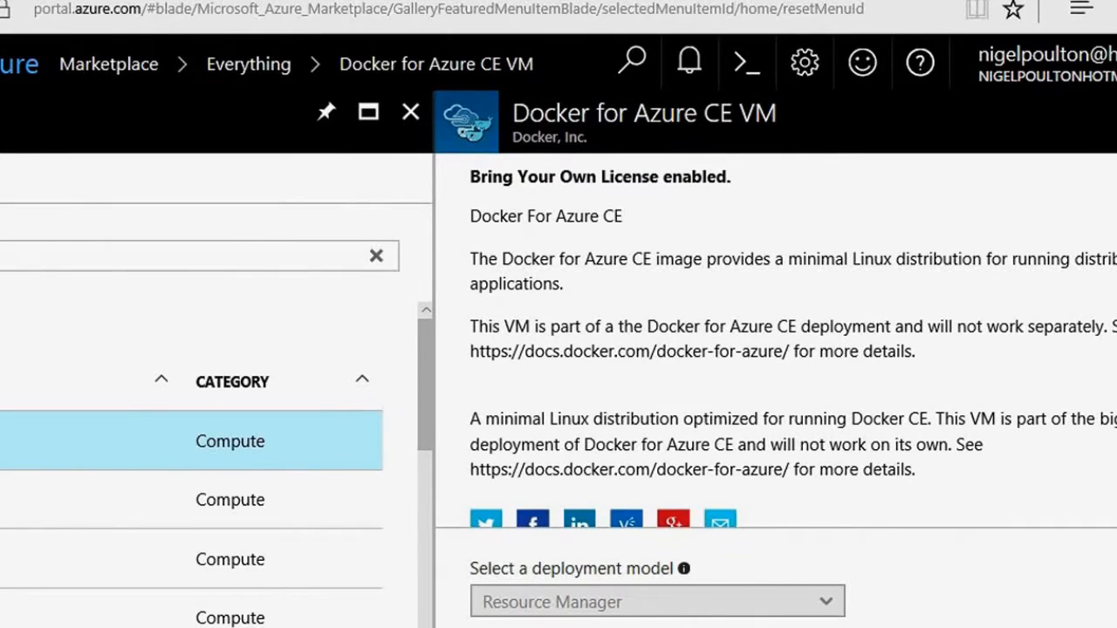
click(527, 627)
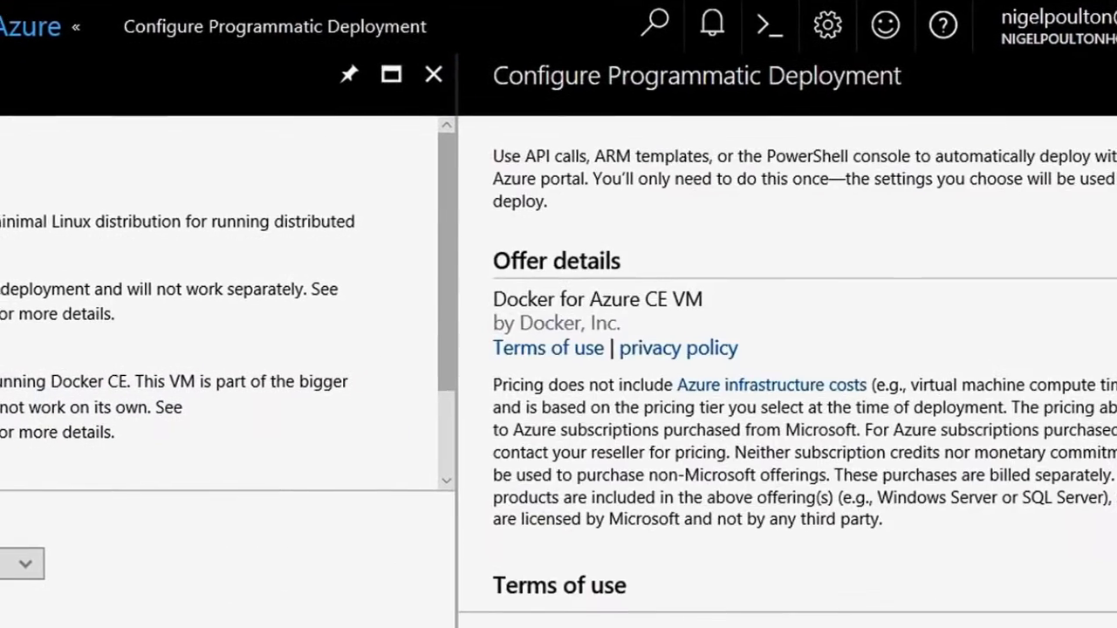
scroll(872, 511, down, 5)
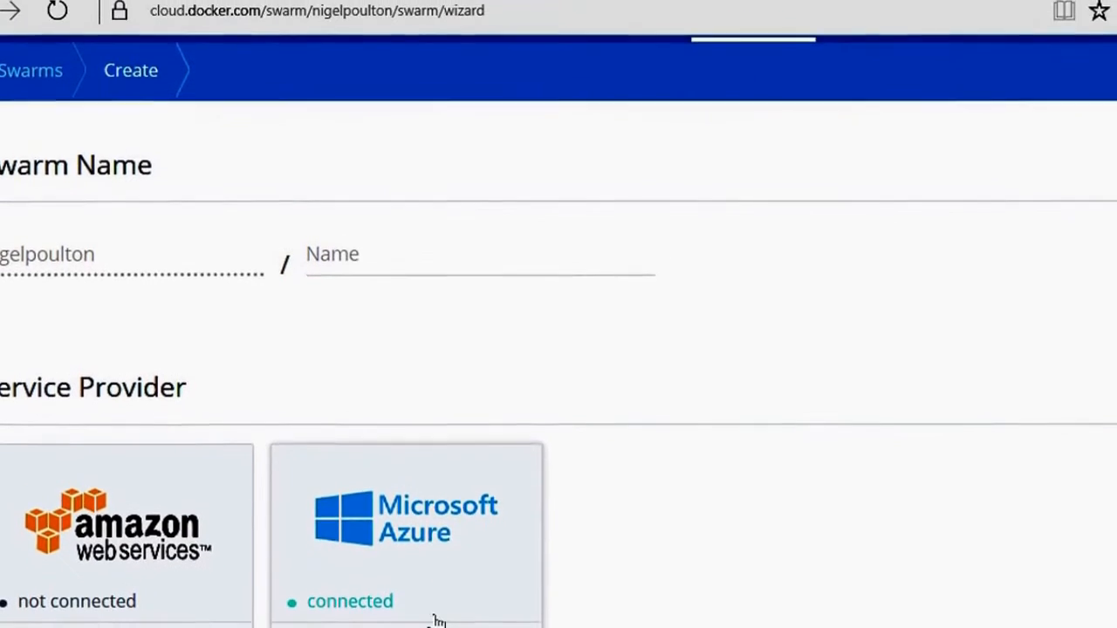
Step: Choose Microsoft Azure with the Stable channel as the service provider and name the swarm azure-new
click(531, 607)
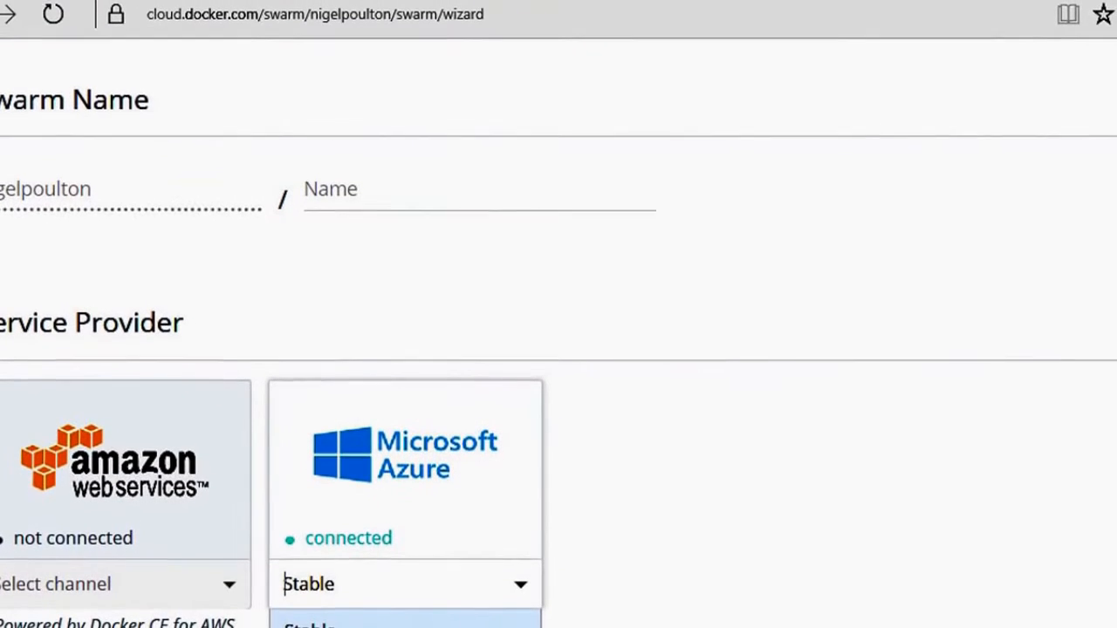
click(465, 623)
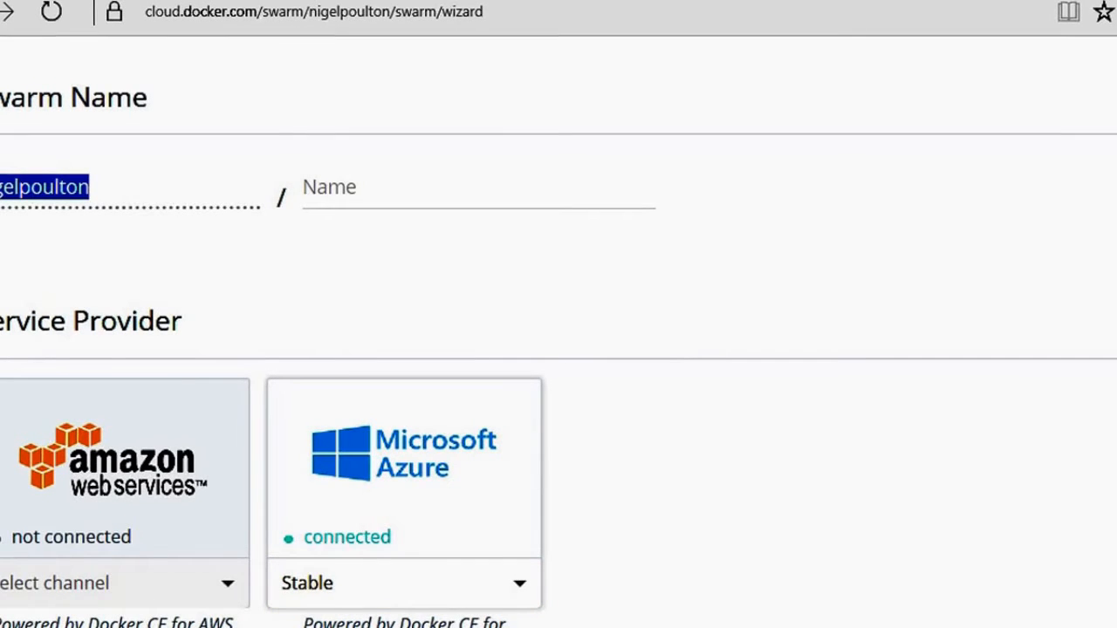
click(346, 185)
text(azure-new)
Step: Set the Azure app name to azure-new and select the Pay-As-You-Go subscription
scroll(341, 224, down, 3)
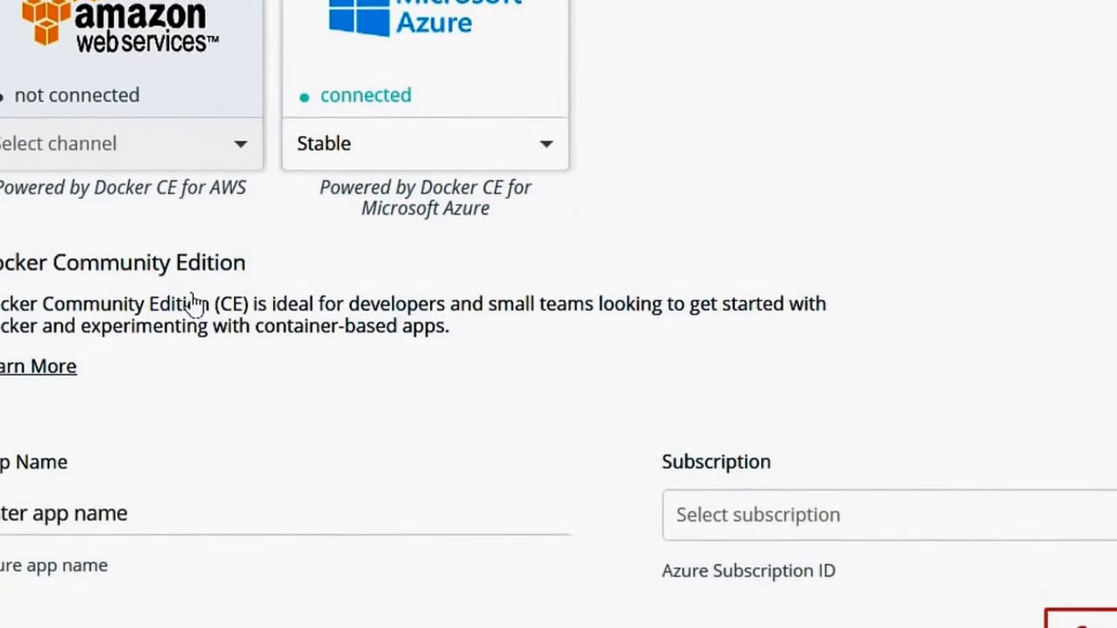
click(44, 520)
text(azure-n)
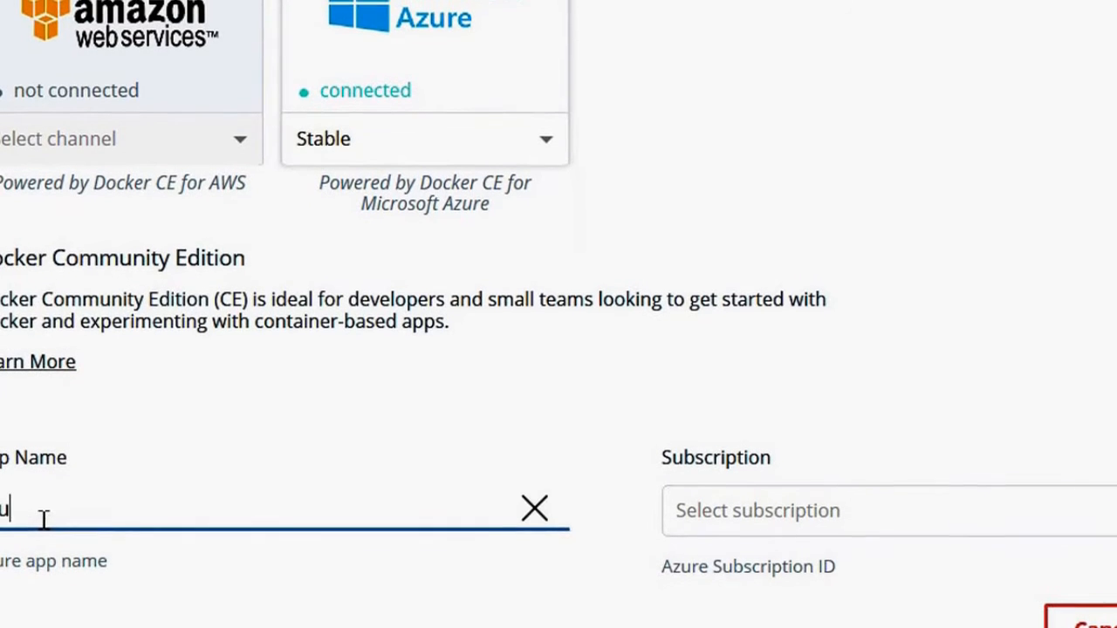
text(ew)
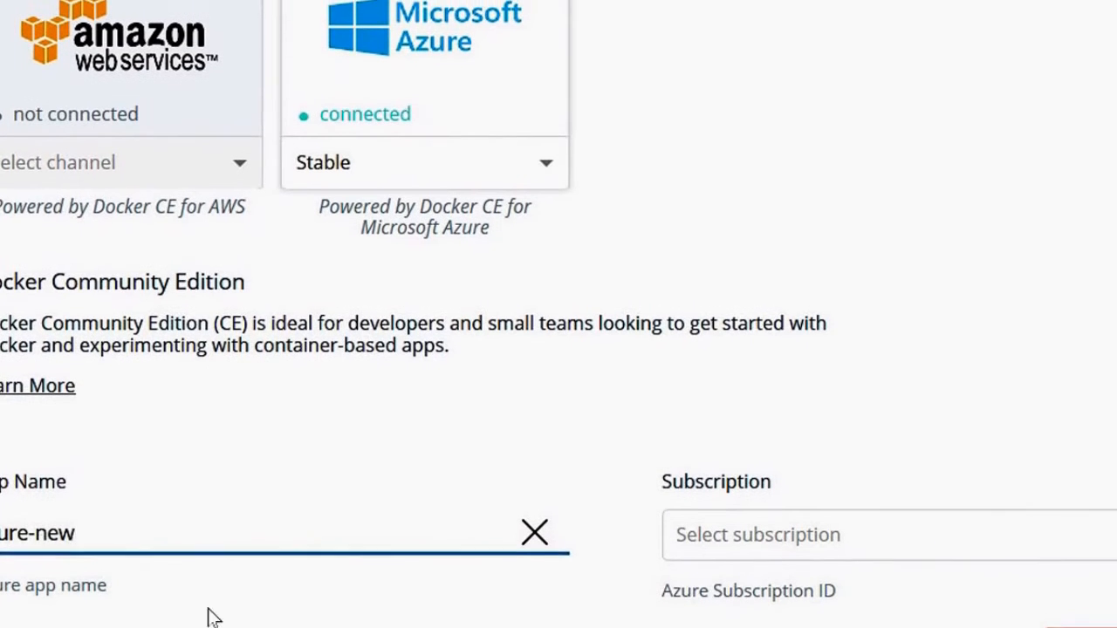
click(822, 551)
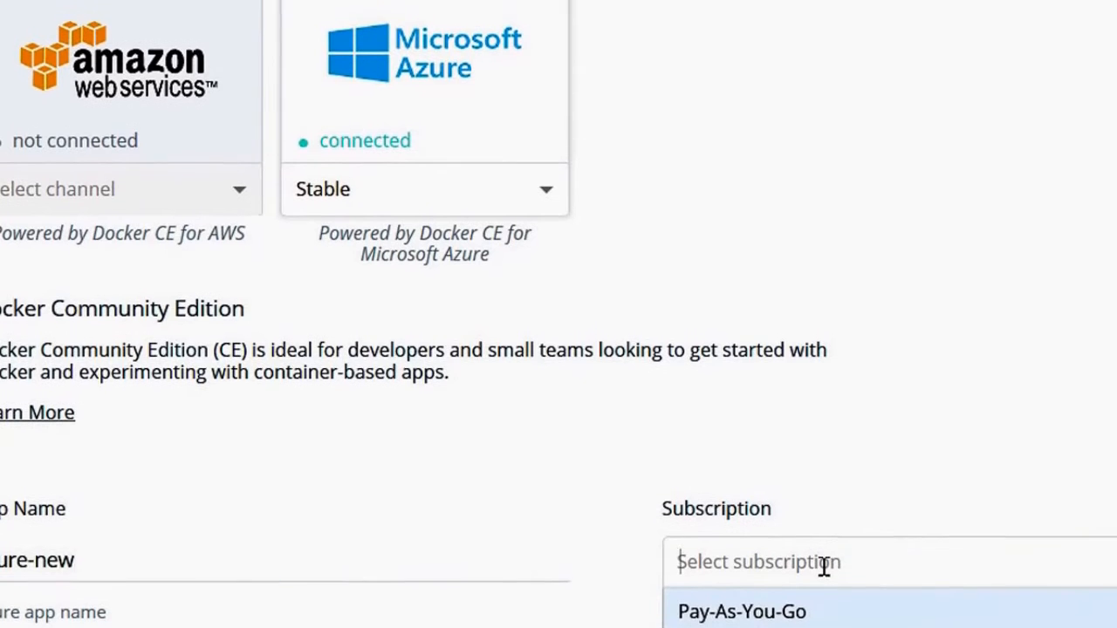
click(758, 624)
Step: View the existing resource groups, but choose to create a new resource group and enter its name
scroll(498, 587, down, 3)
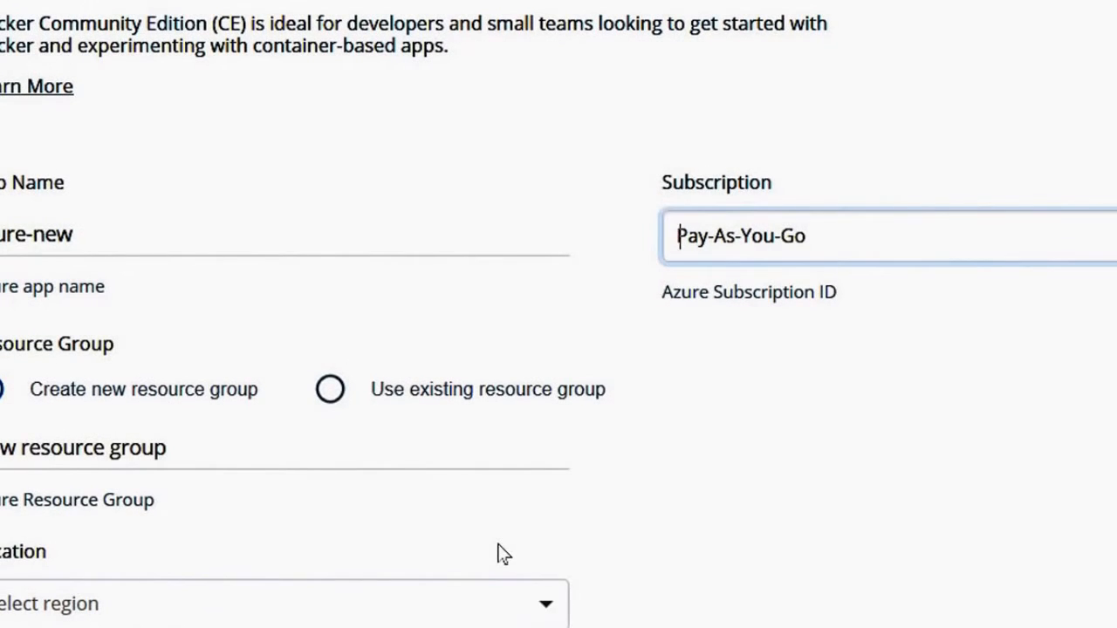
click(330, 394)
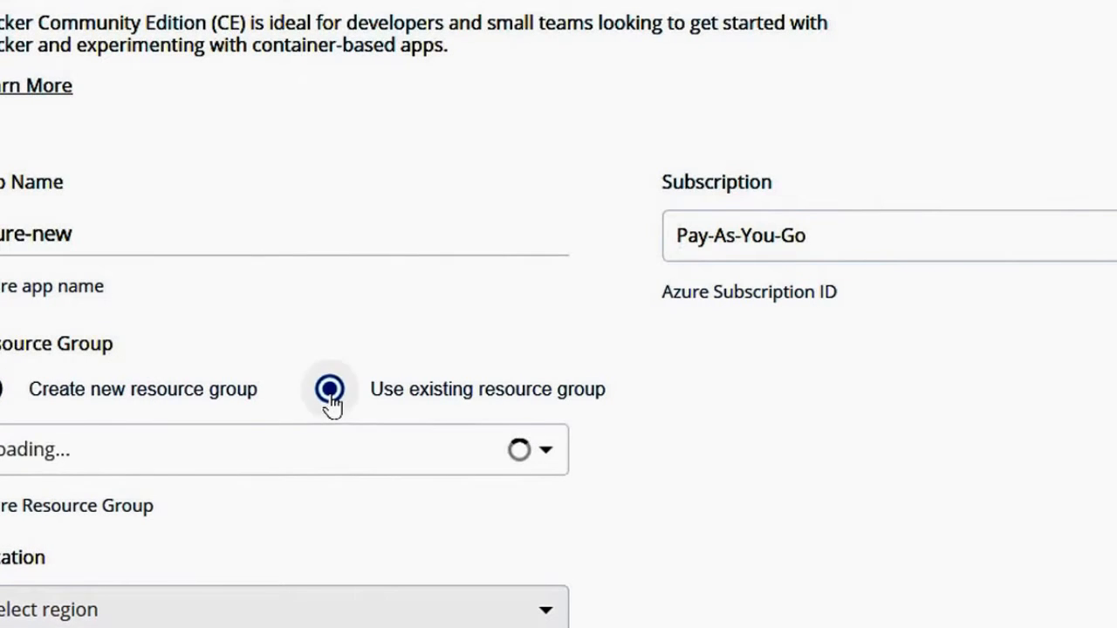
click(540, 461)
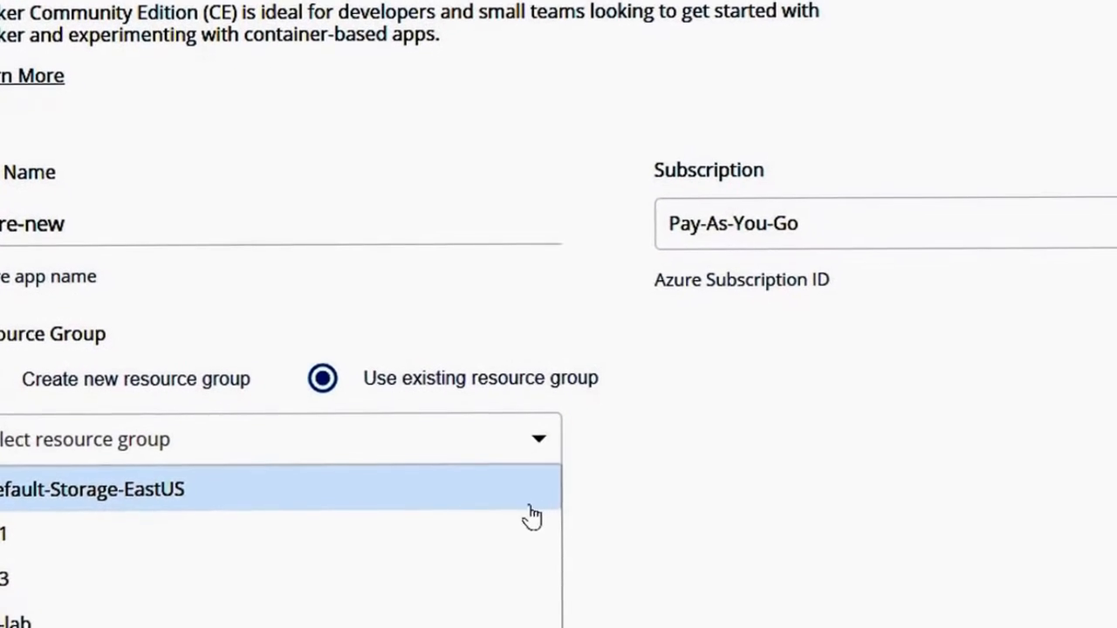
click(3, 365)
click(1, 433)
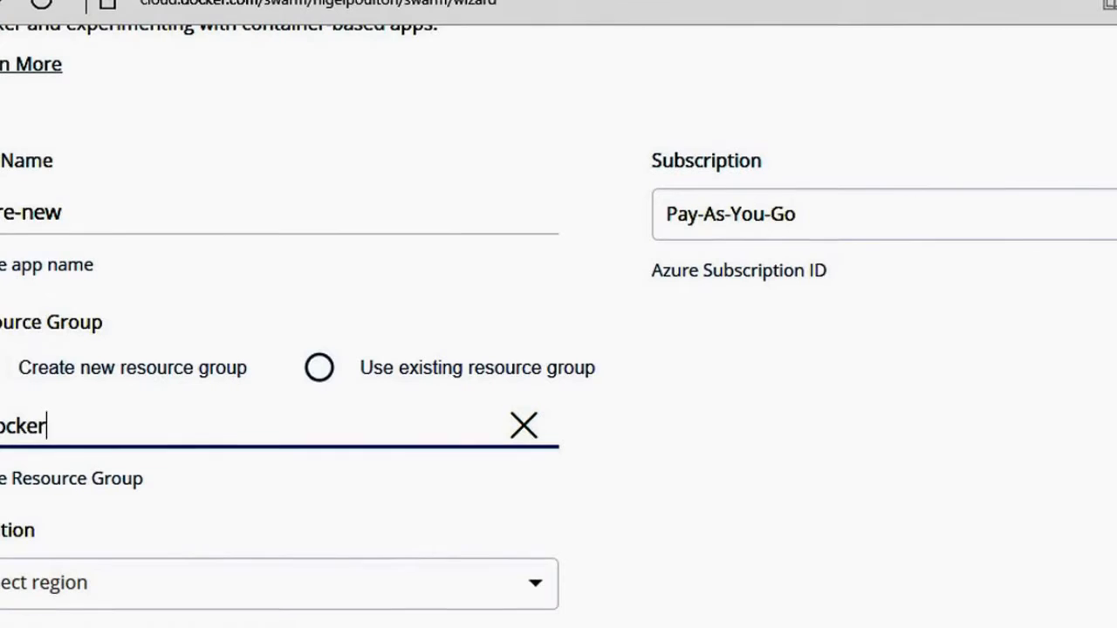
Step: Set the swarm's location to UK West, choose the number of managers and set the worker nodes to 3
click(3, 582)
scroll(3, 596, down, 2)
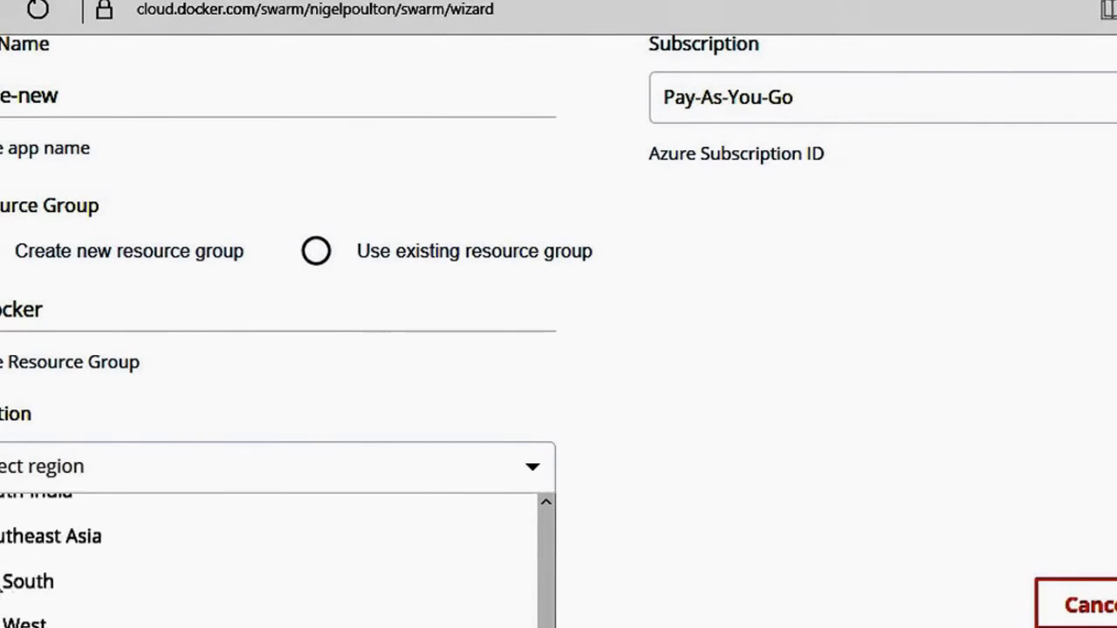
click(40, 530)
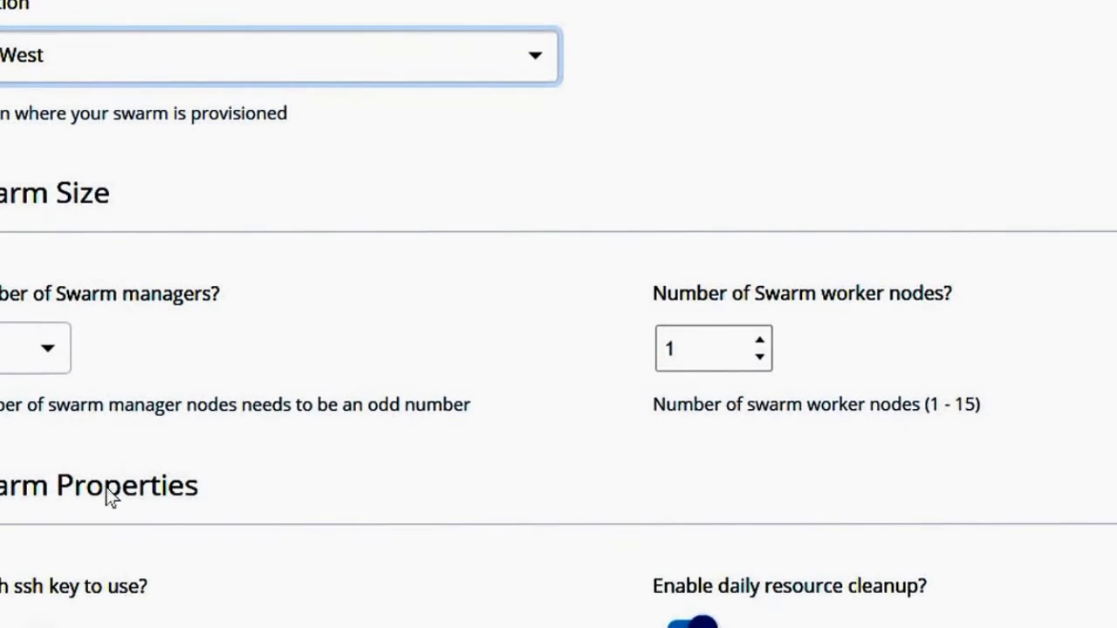
click(49, 353)
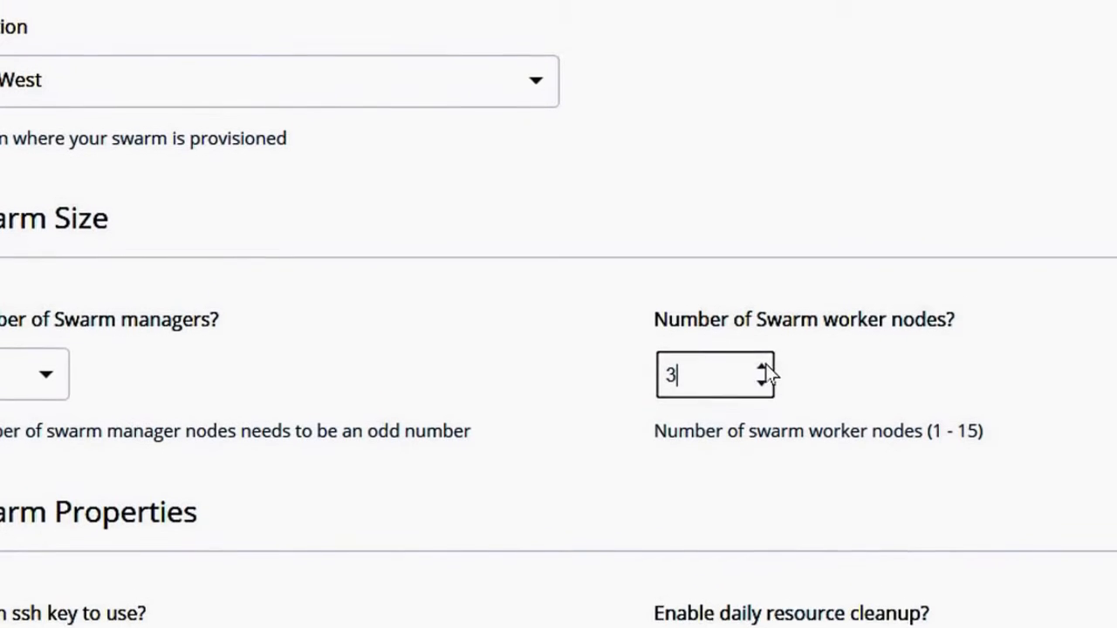
Step: Paste the SSH key into the swarm properties and go through the remaining manager and worker settings
scroll(194, 545, down, 2)
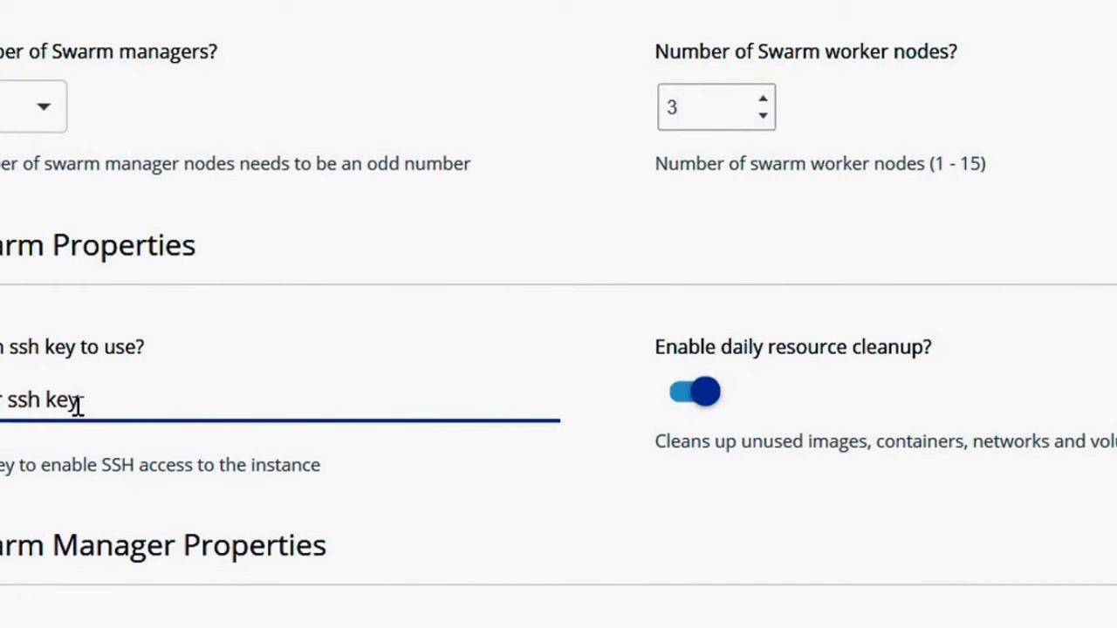
key(ctrl+v)
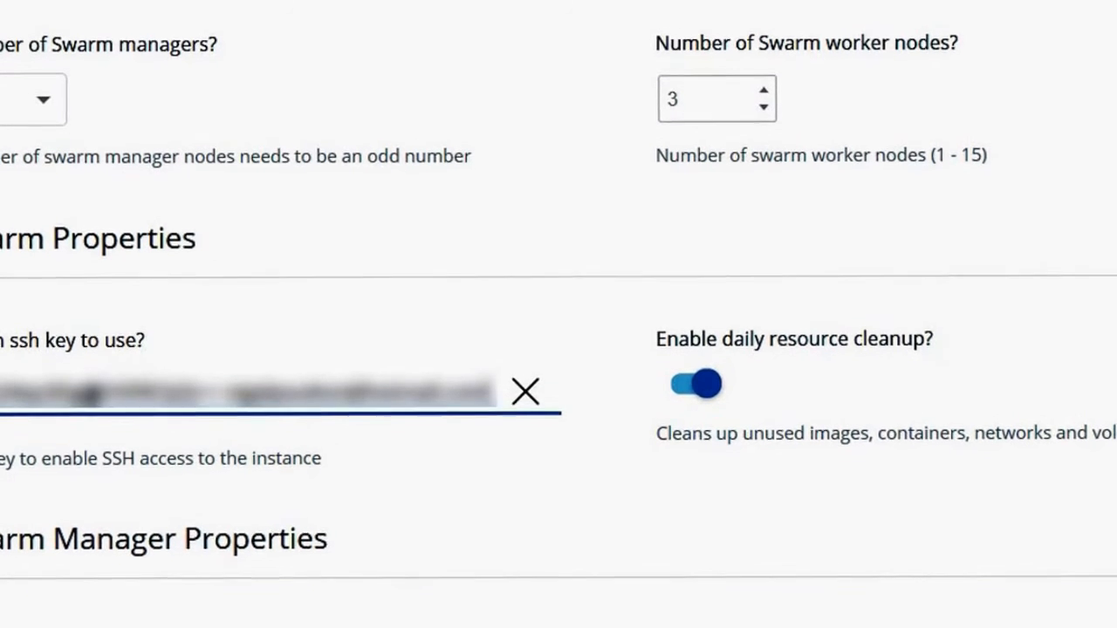
scroll(92, 493, down, 2)
scroll(219, 502, down, 3)
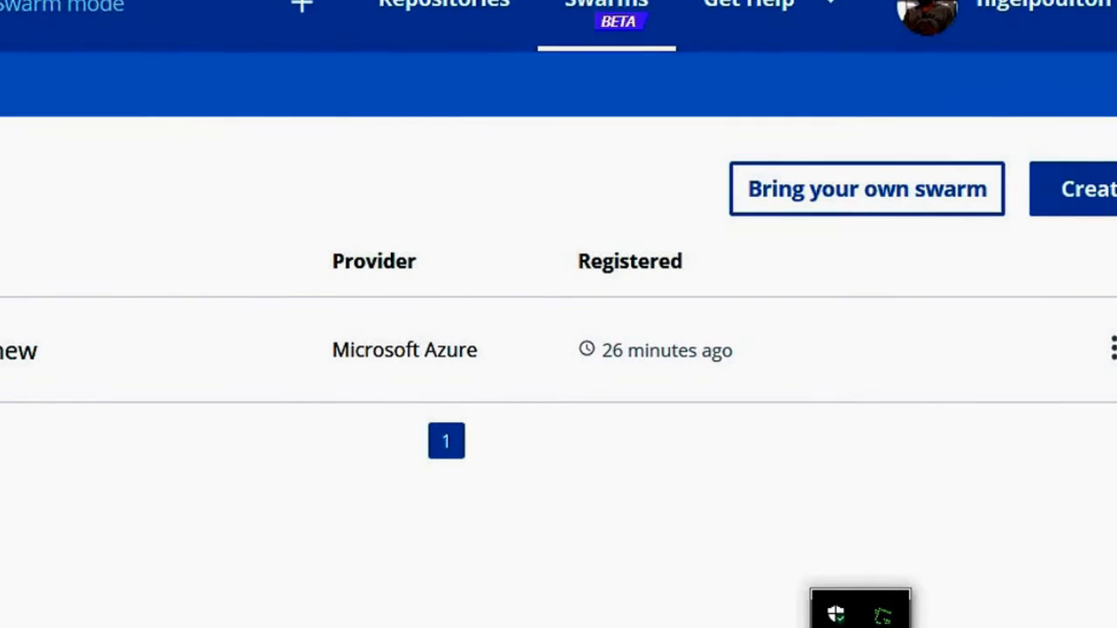
Step: Connect to the azure-new swarm from the local Docker desktop client
right_click(883, 613)
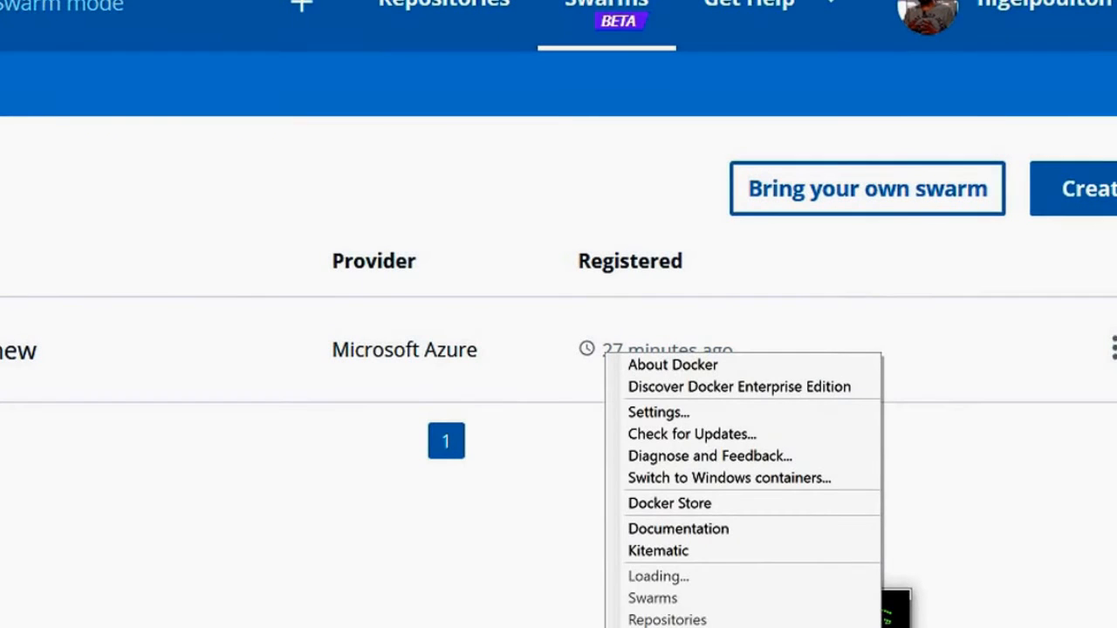
mouse_move(710, 600)
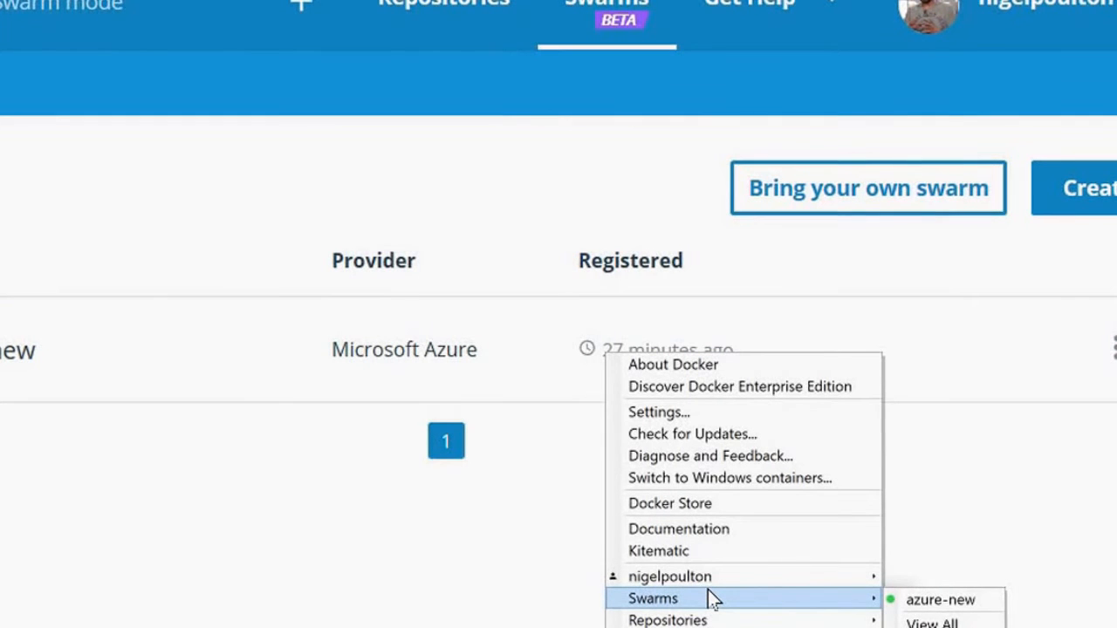
click(949, 602)
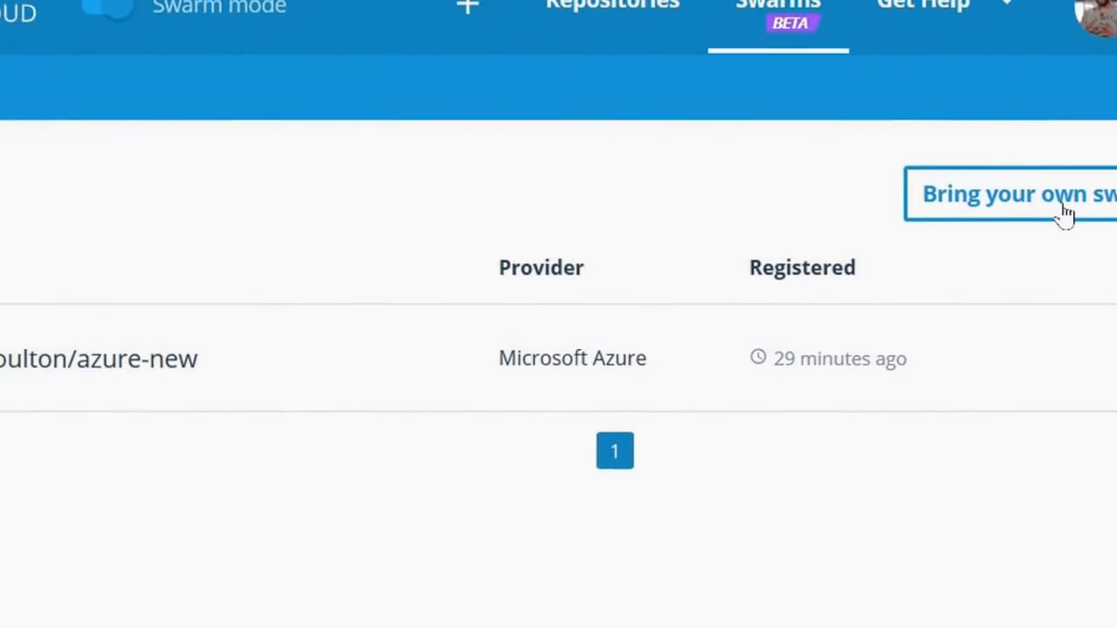
Step: Open the Bring your own swarm instructions and copy the docker run registration command
click(1108, 210)
triple_click(279, 463)
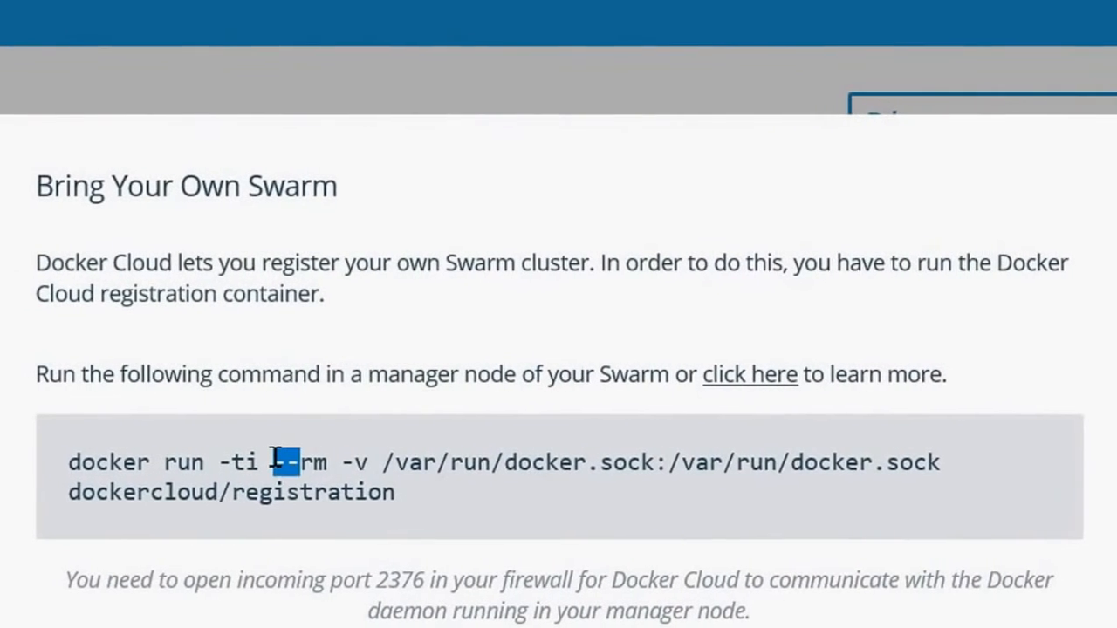
Step: Switch to the Ubuntu terminal and list the swarm's nodes with docker node ls
key(alt+Tab)
text(docker node)
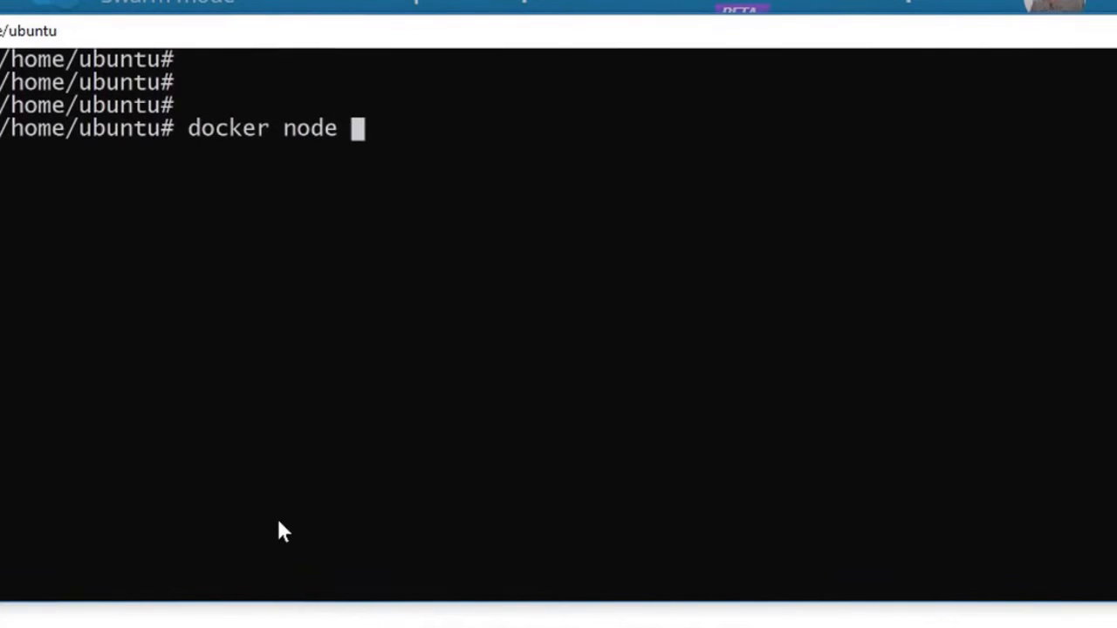
text( ls)
key(Return)
key(Return)
key(Return)
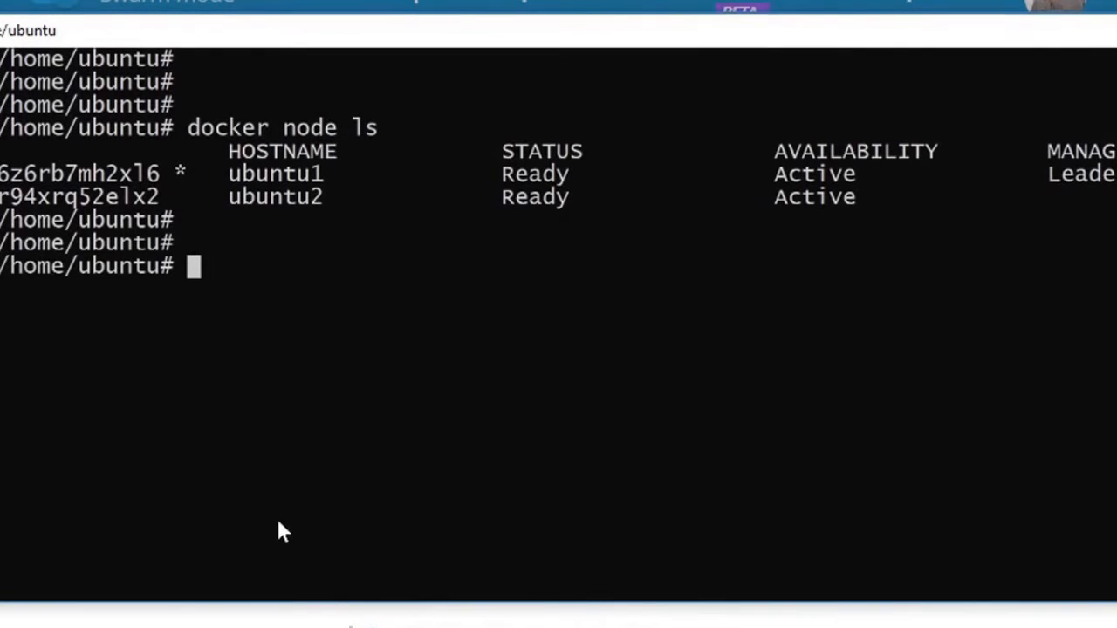
Step: Run docker run -ti --rm -v /var/run/docker.sock:/var/run/docker.sock dockercloud/registration and enter the Docker ID username
right_click(810, 452)
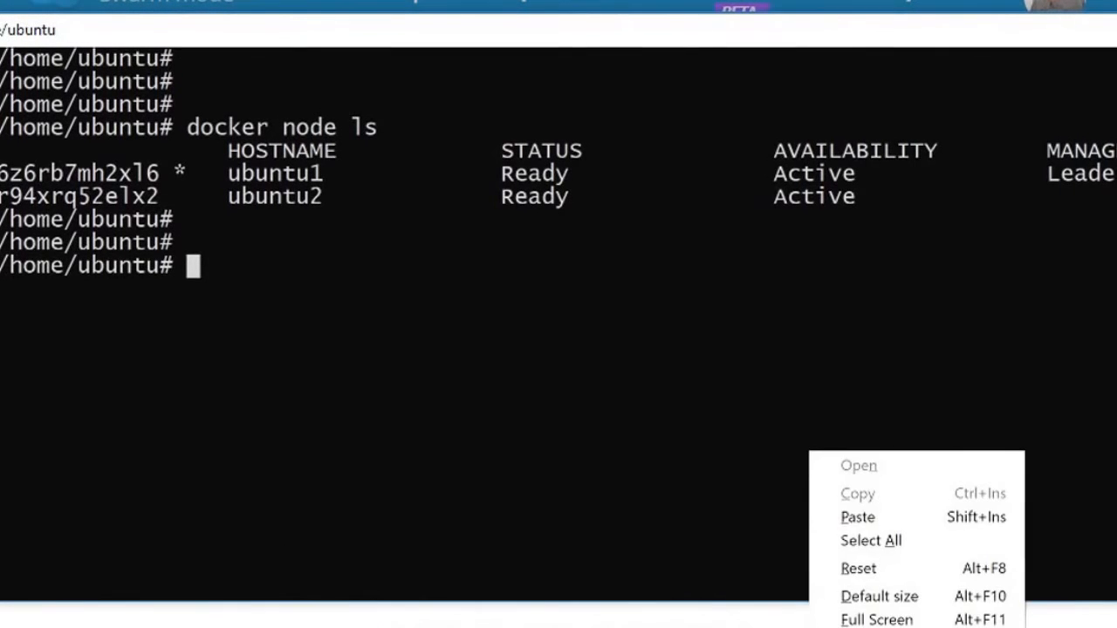
click(855, 529)
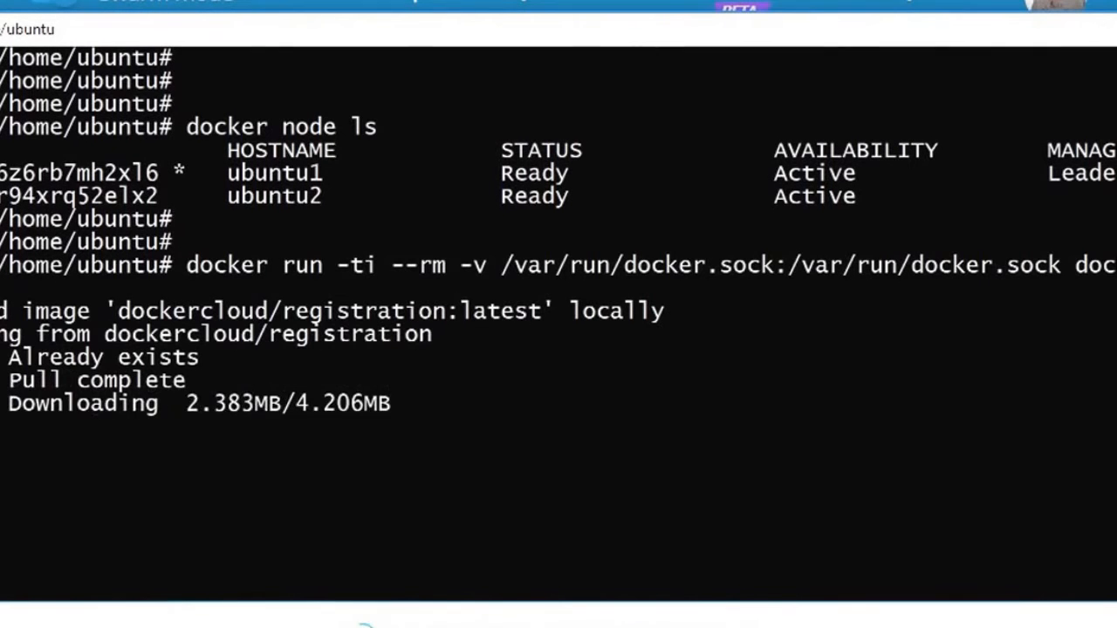
text(elpoulton)
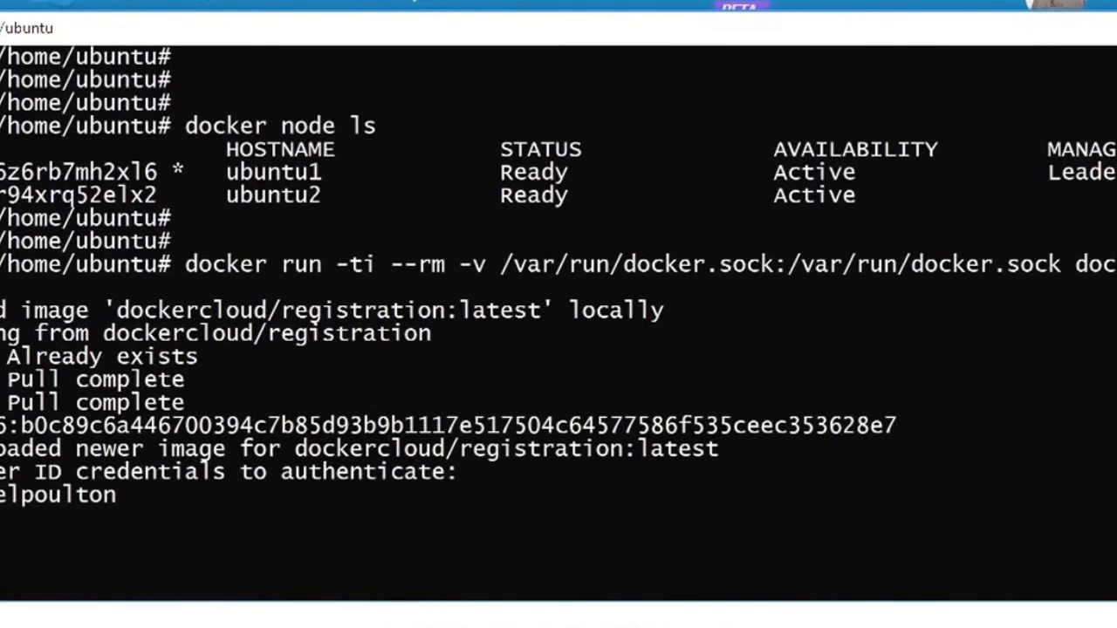
key(Return)
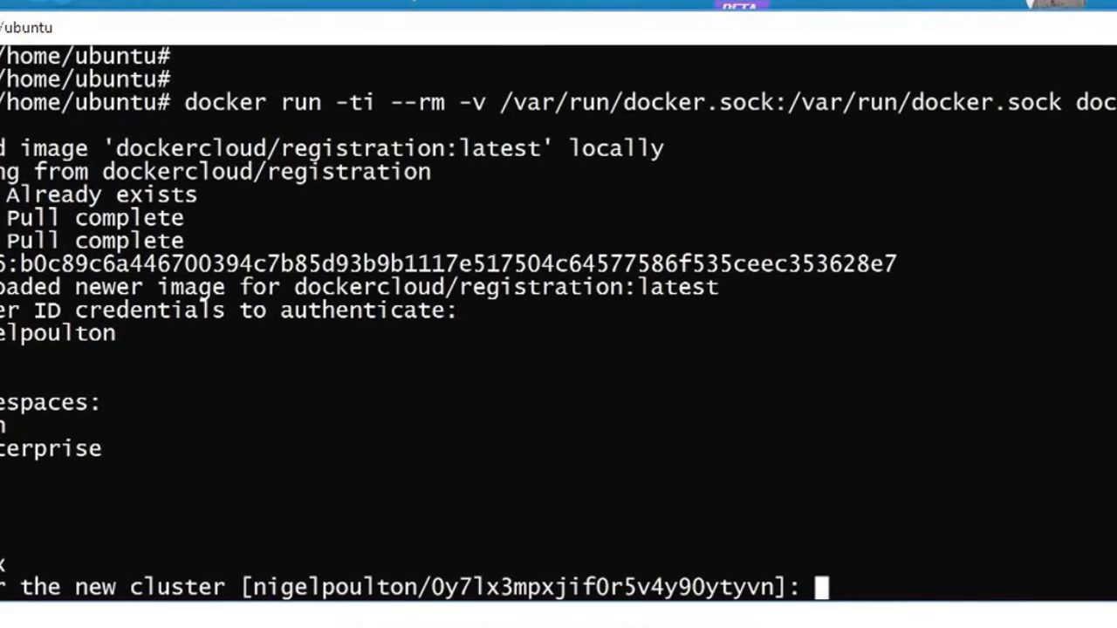
Step: Name the new cluster byo-azure under the account's own namespace and check its registration status in Docker Cloud
text(nigelpoulton/byo-azur)
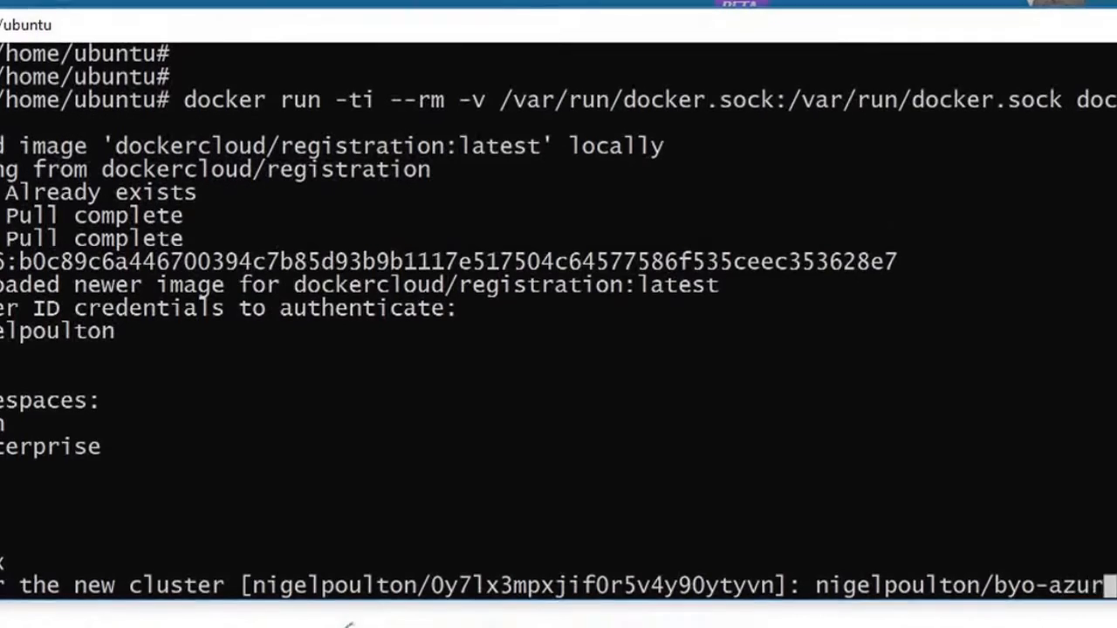
text(e)
key(Return)
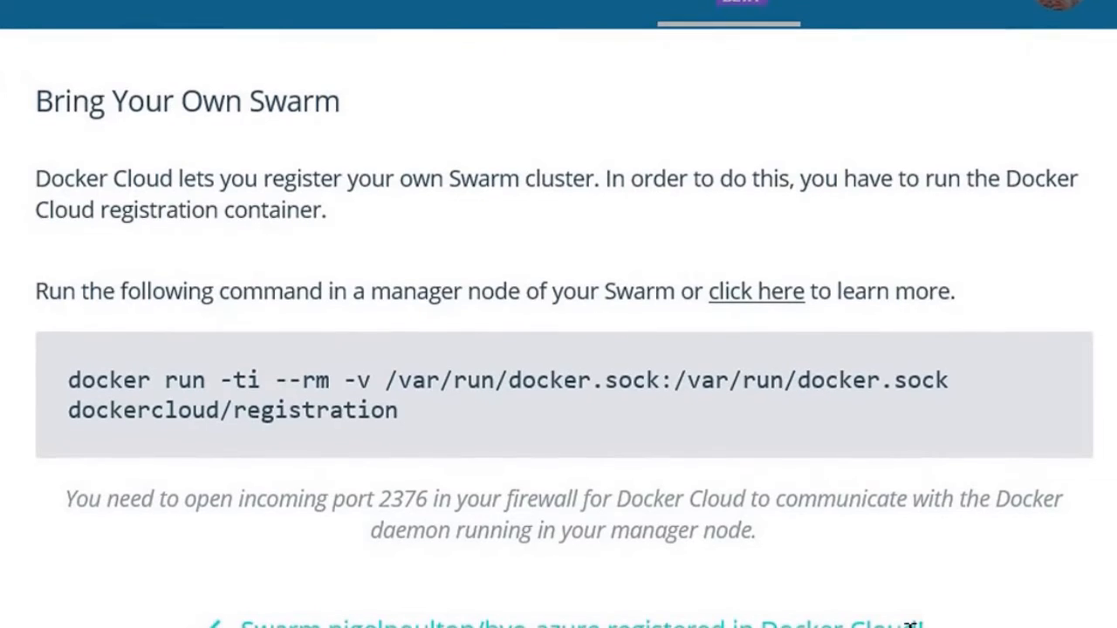
triple_click(911, 625)
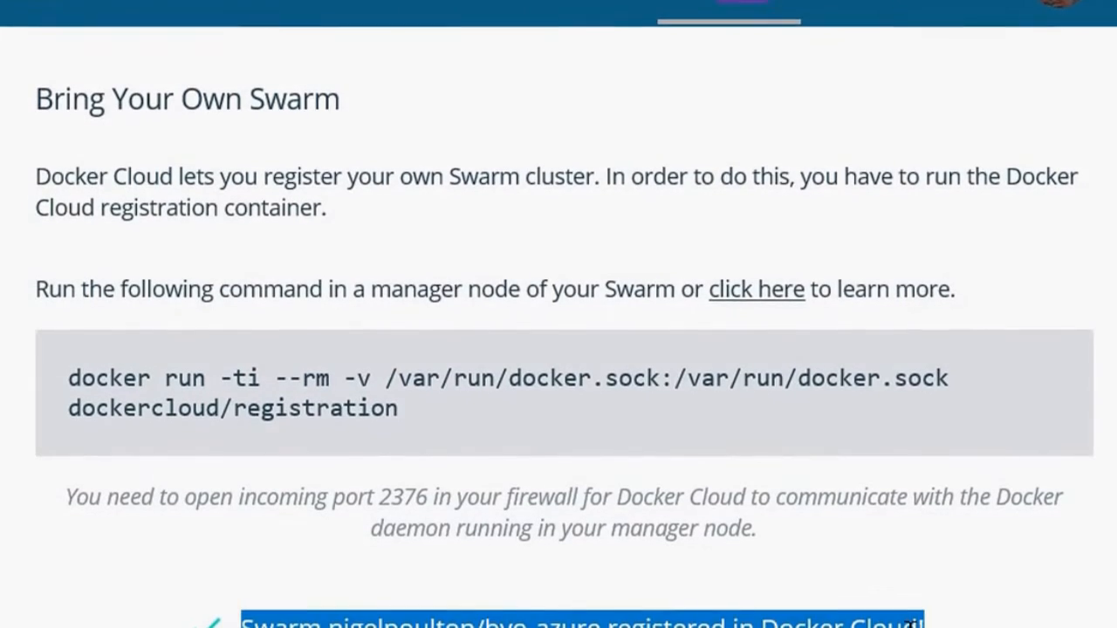
click(994, 624)
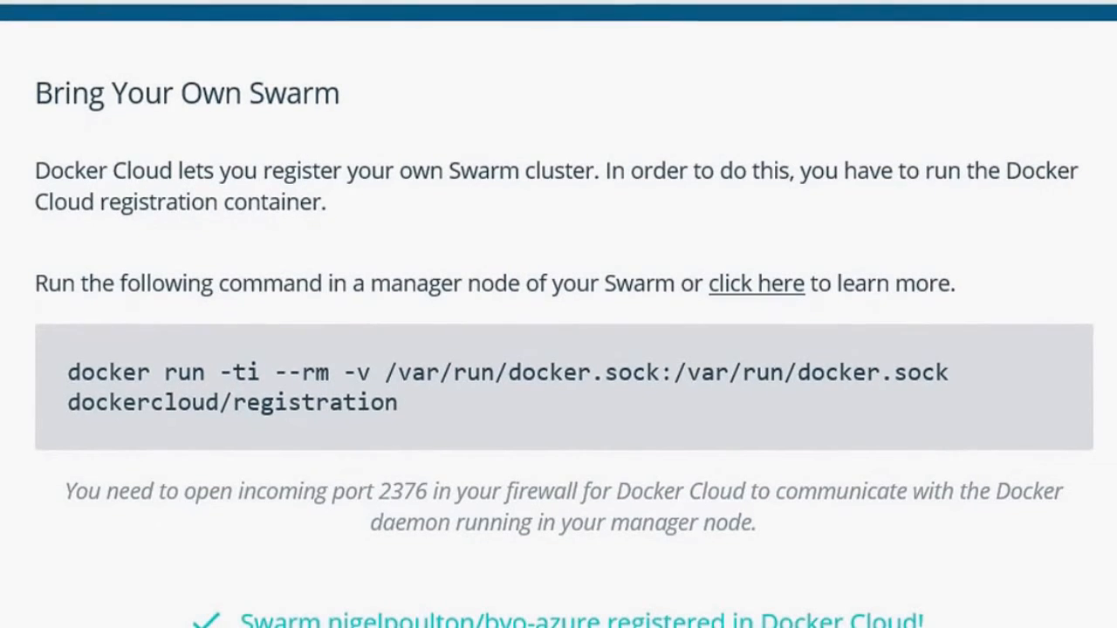